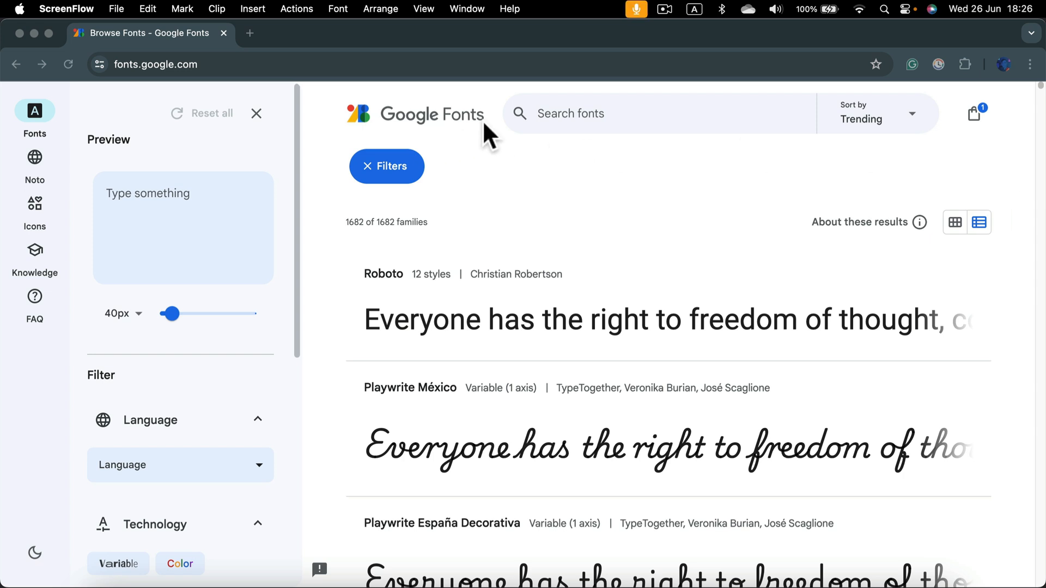
# Download the Playwrite México family from Google Fonts and open its font file.
pyautogui.click(594, 460)
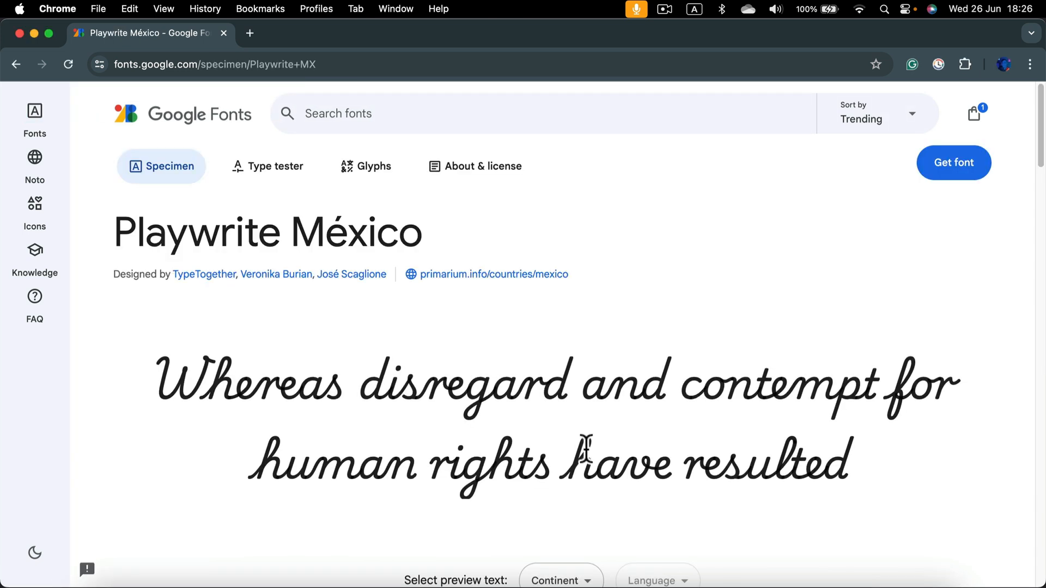
pyautogui.click(953, 162)
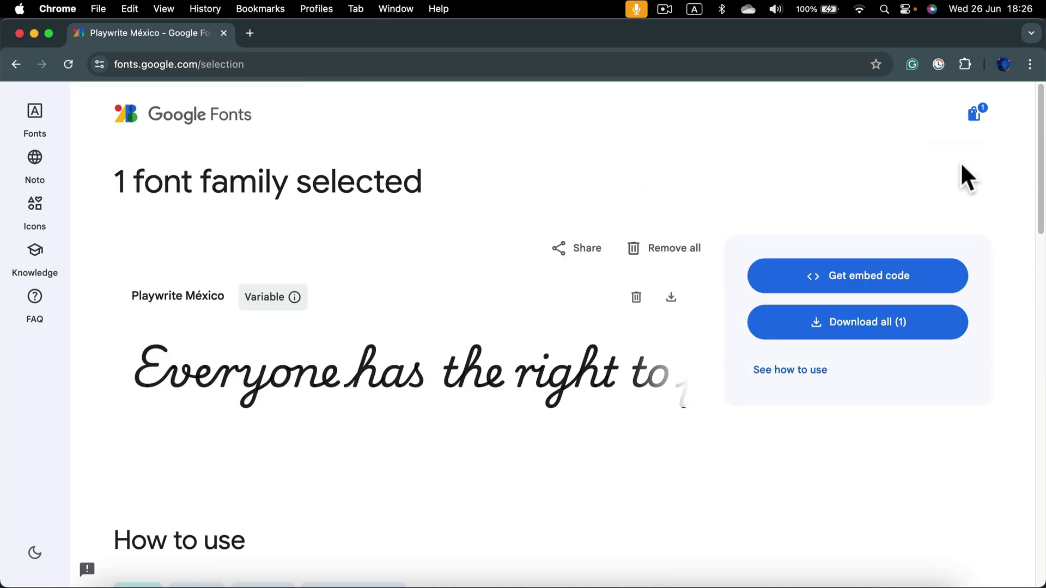
pyautogui.click(854, 320)
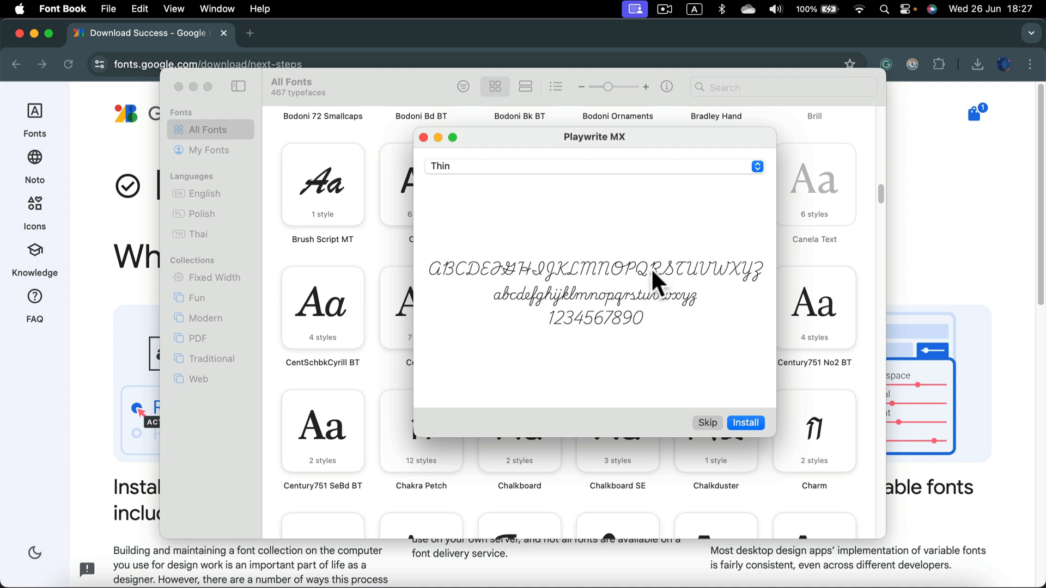
# Install Playwrite MX in Font Book, bringing the collection to 468 typefaces.
pyautogui.click(746, 423)
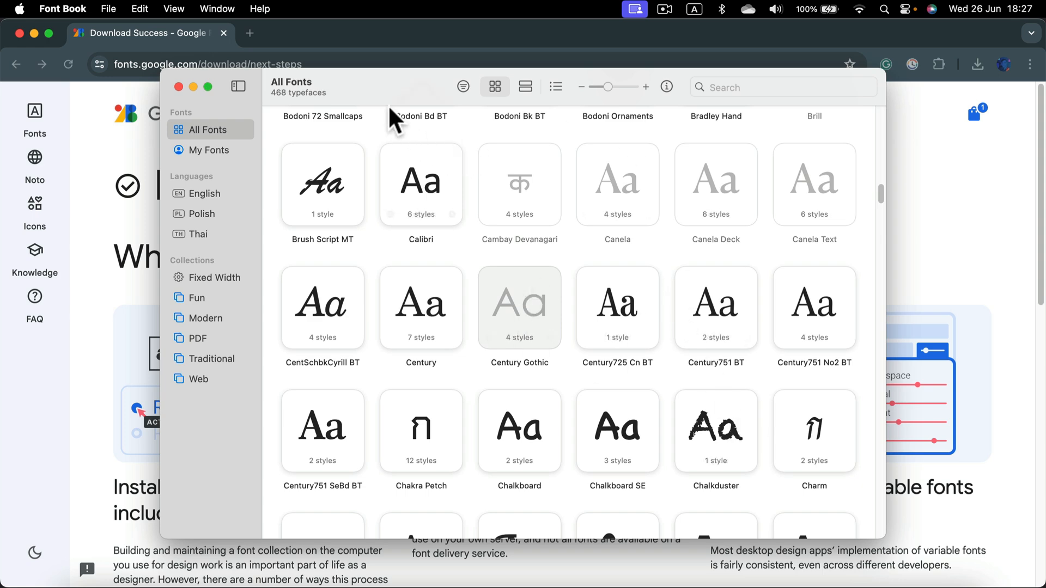
# Switch to the Pages document and select the whole Lorem ipsum paragraph.
pyautogui.hotkey('ctrl', 'Right')
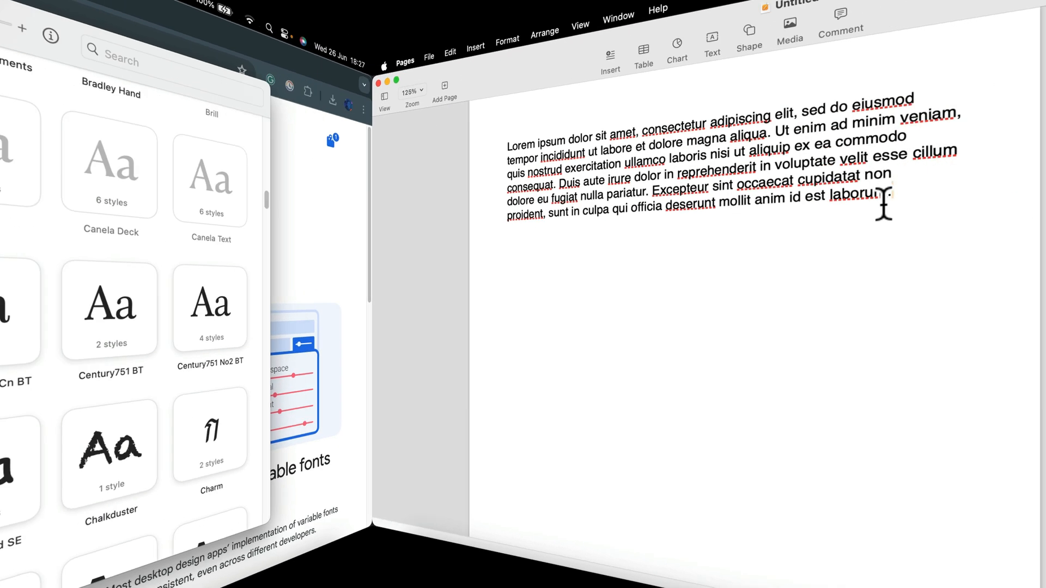
pyautogui.click(587, 206)
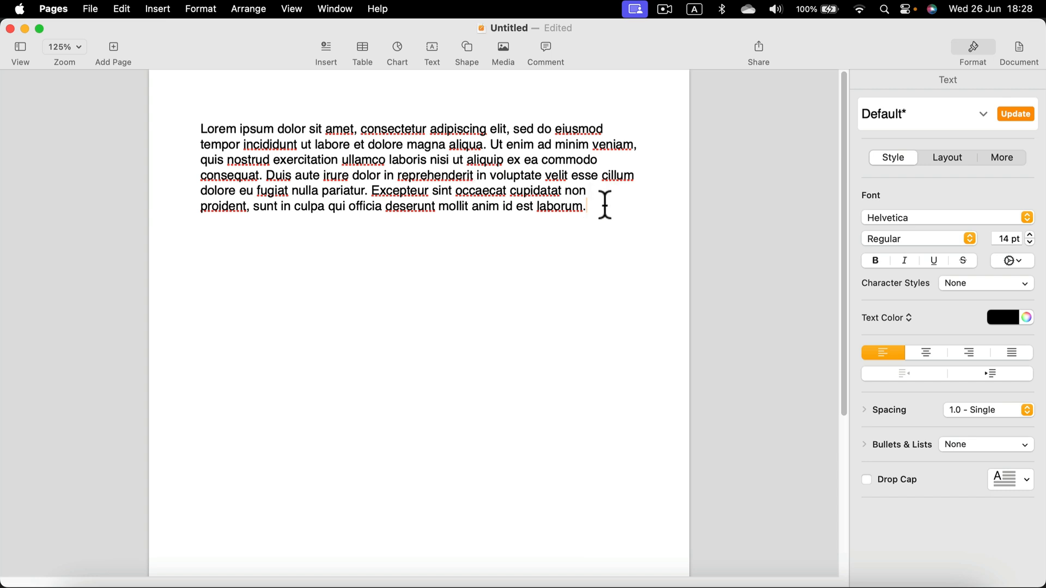
pyautogui.moveTo(589, 206); pyautogui.dragTo(189, 115)
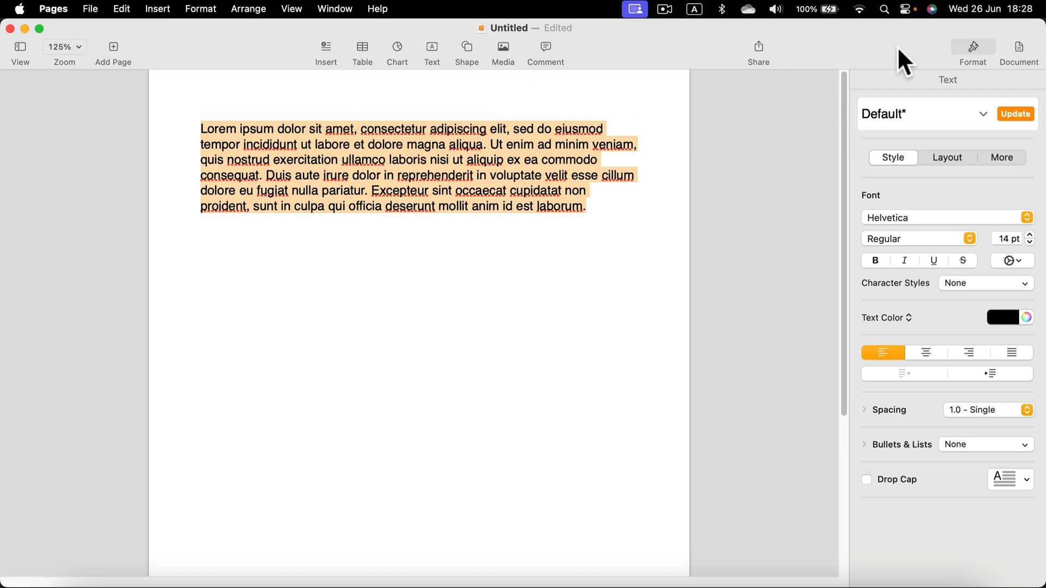
# Set the selected paragraph's font family to Playwrite MX from the Format sidebar.
pyautogui.click(1024, 219)
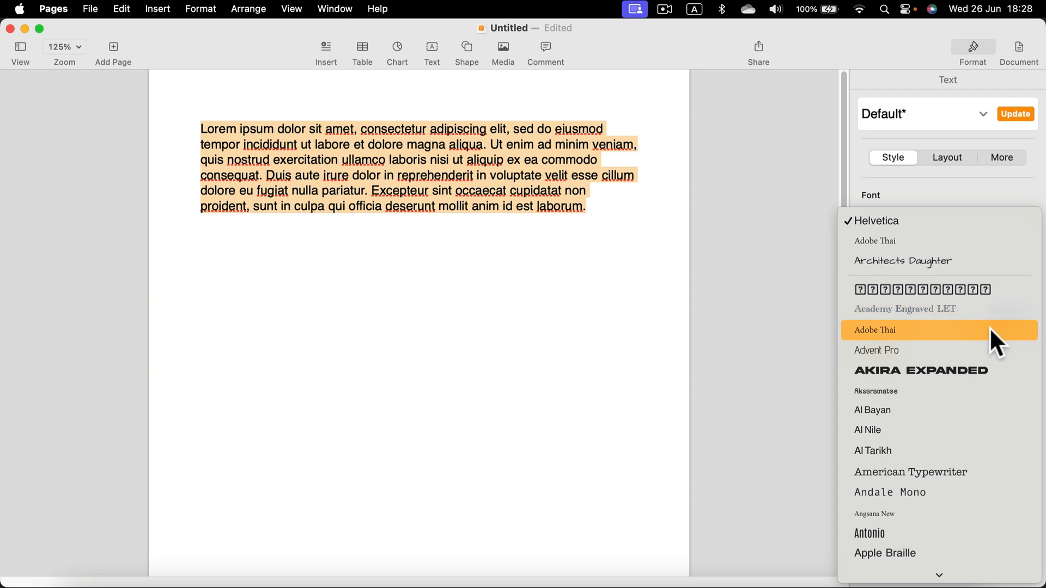
pyautogui.press('p')
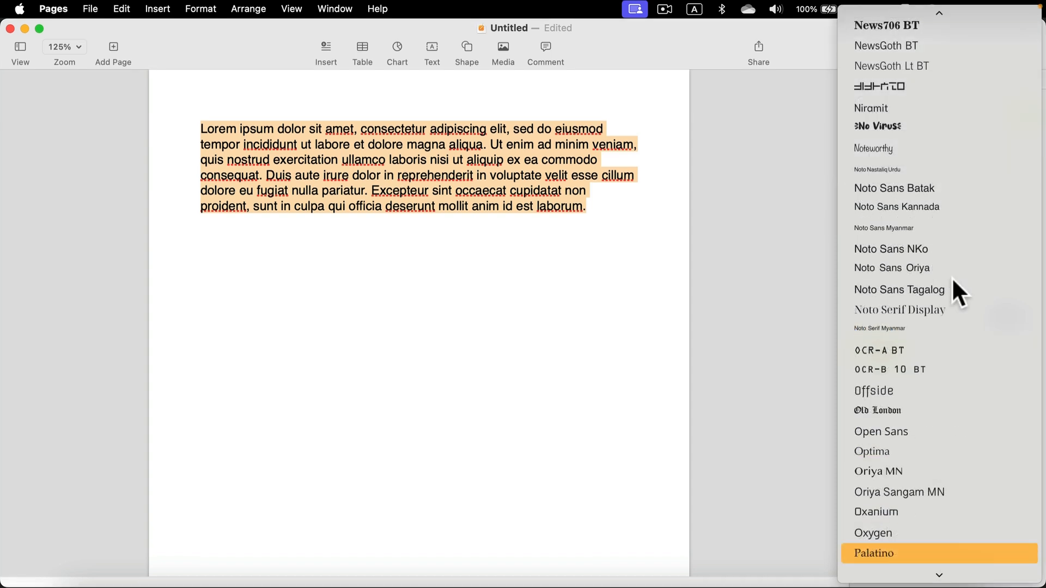
pyautogui.scroll(-1, 920, 547)
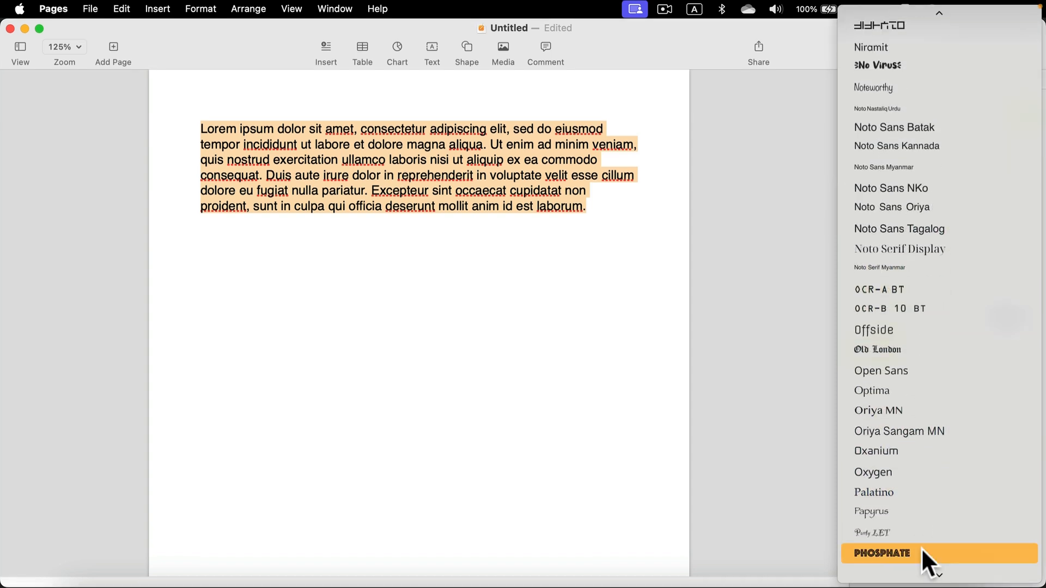
pyautogui.scroll(-3, 918, 514)
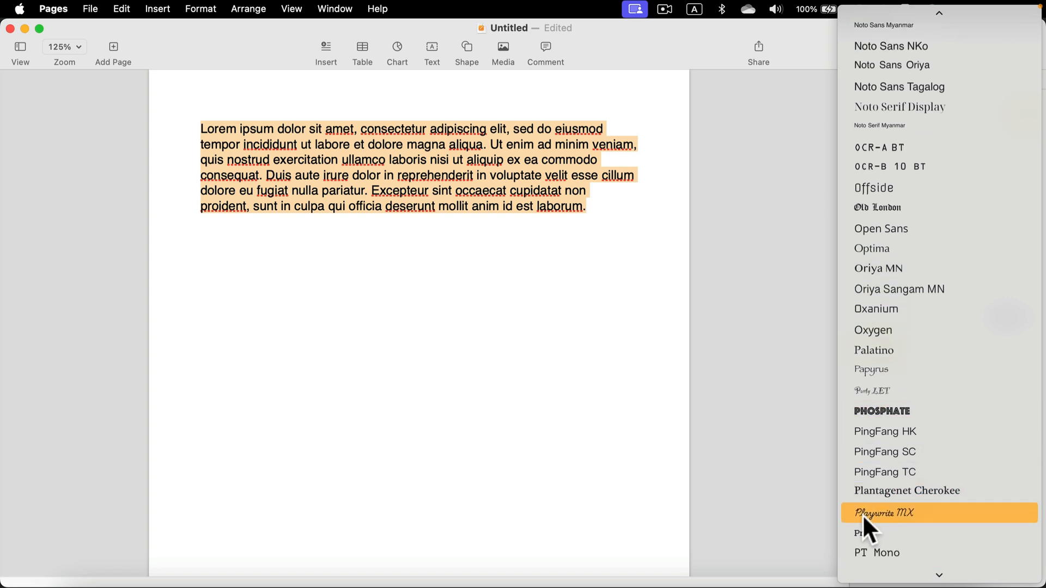
pyautogui.click(897, 510)
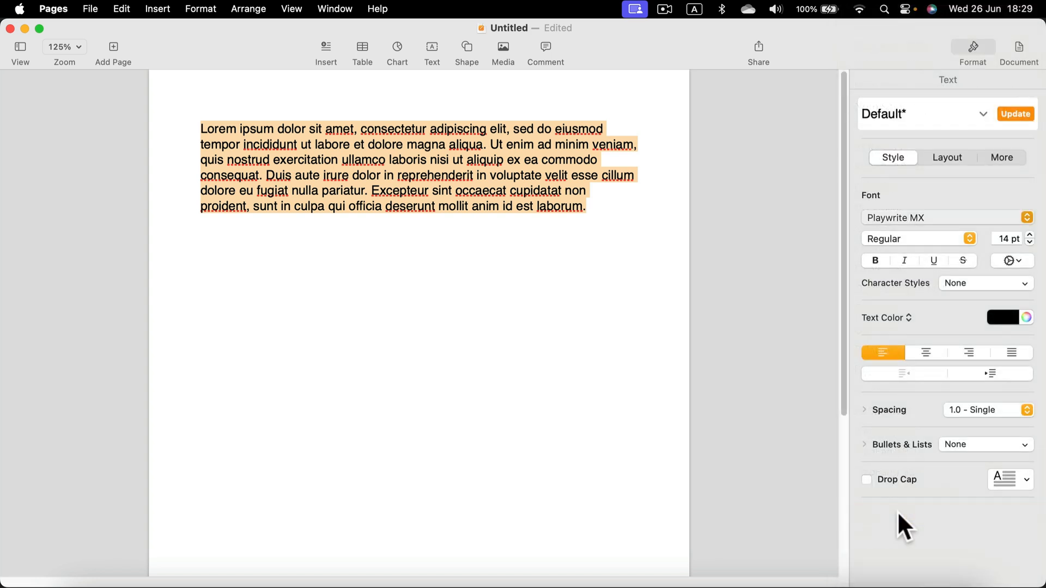
pyautogui.click(370, 214)
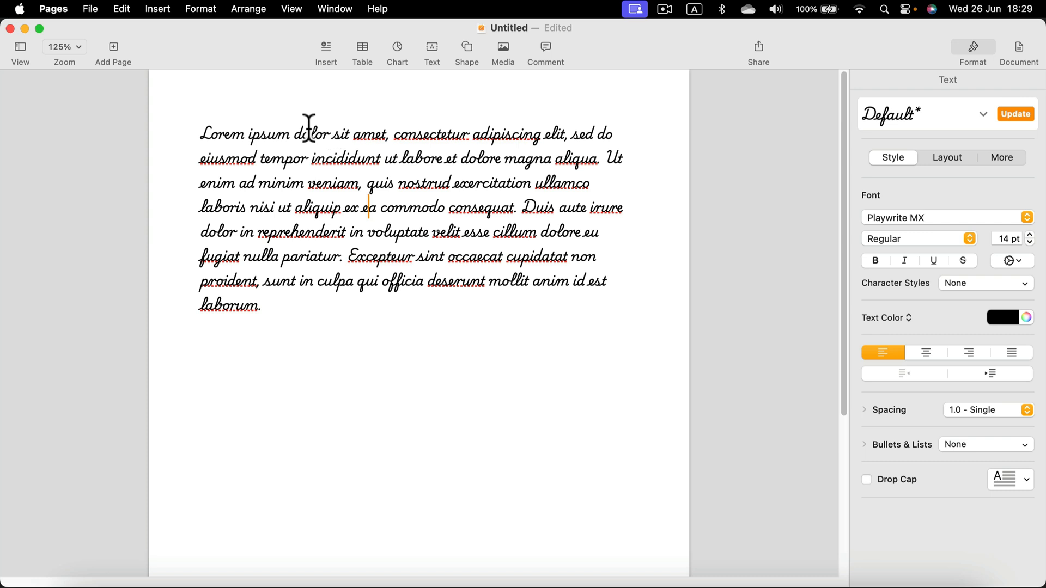
pyautogui.moveTo(200, 135)
pyautogui.mouseDown()
pyautogui.moveTo(282, 181)
pyautogui.moveTo(302, 304)
pyautogui.mouseUp()
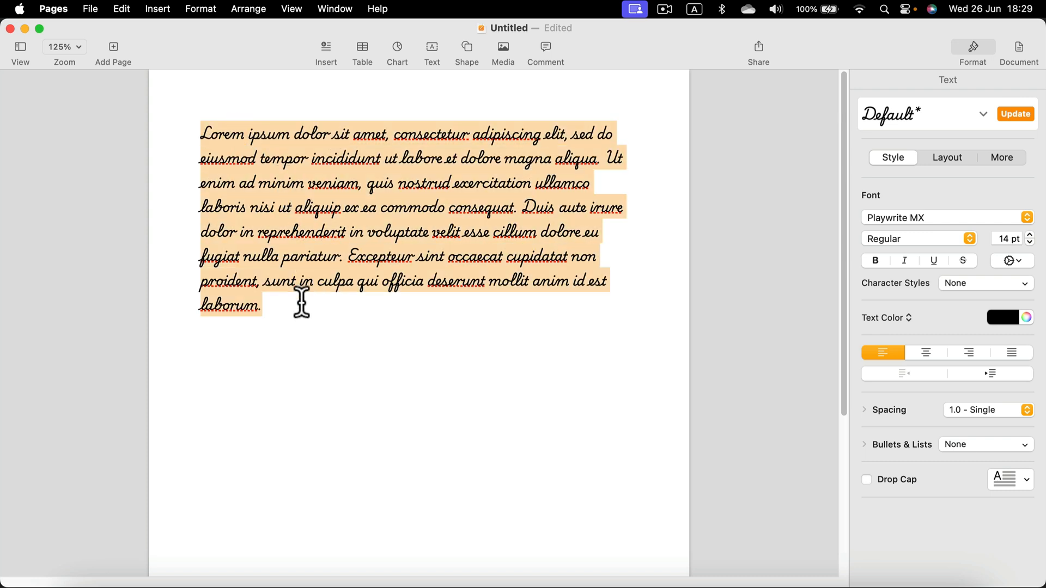
pyautogui.click(323, 310)
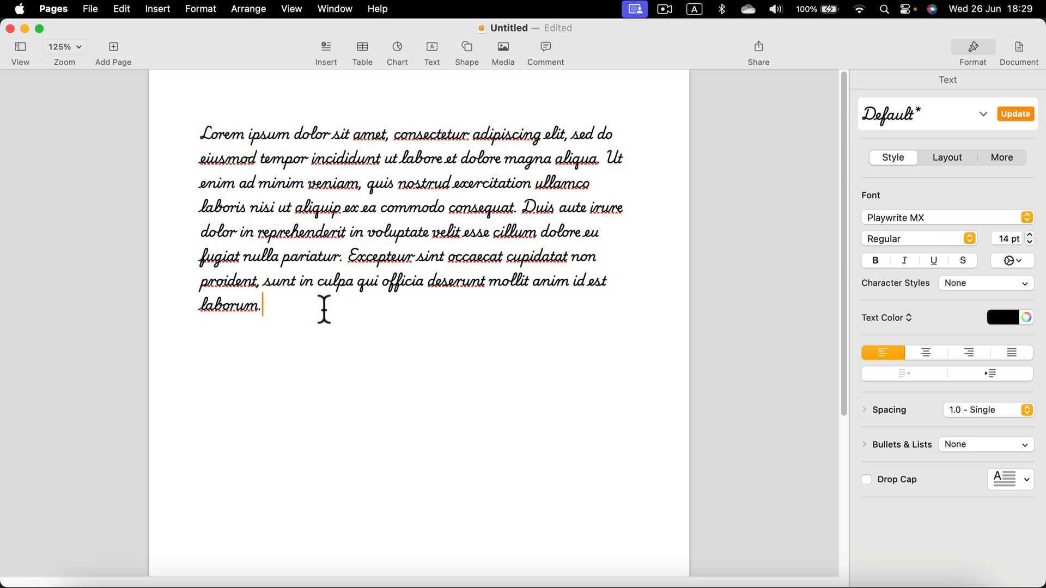